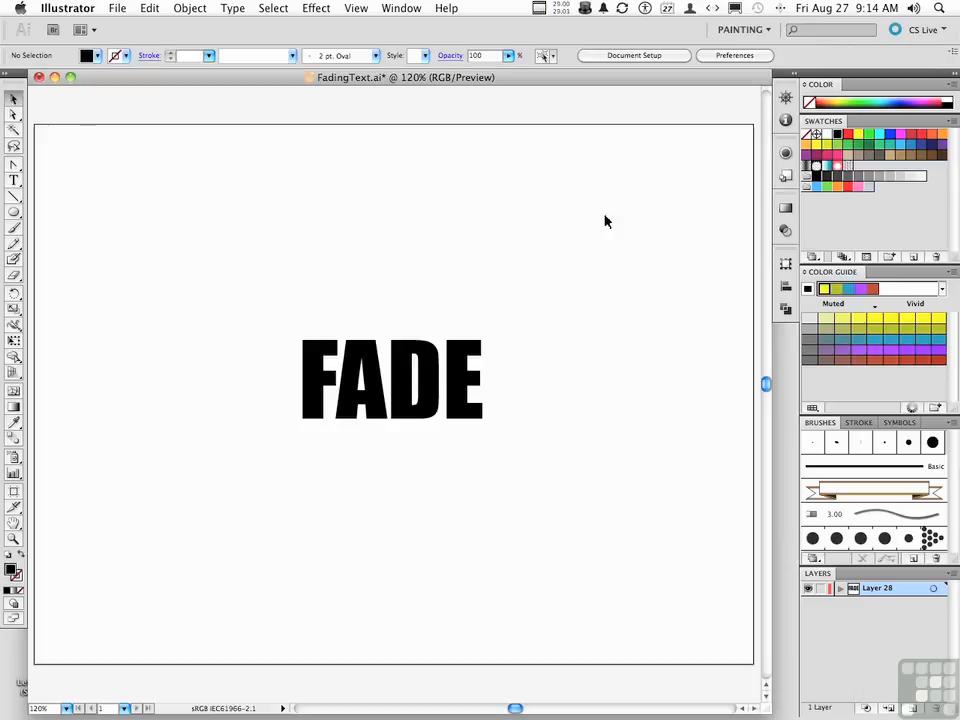
# Step: Fill the FADE text with red and convert it to outlines
pyautogui.click(406, 360)
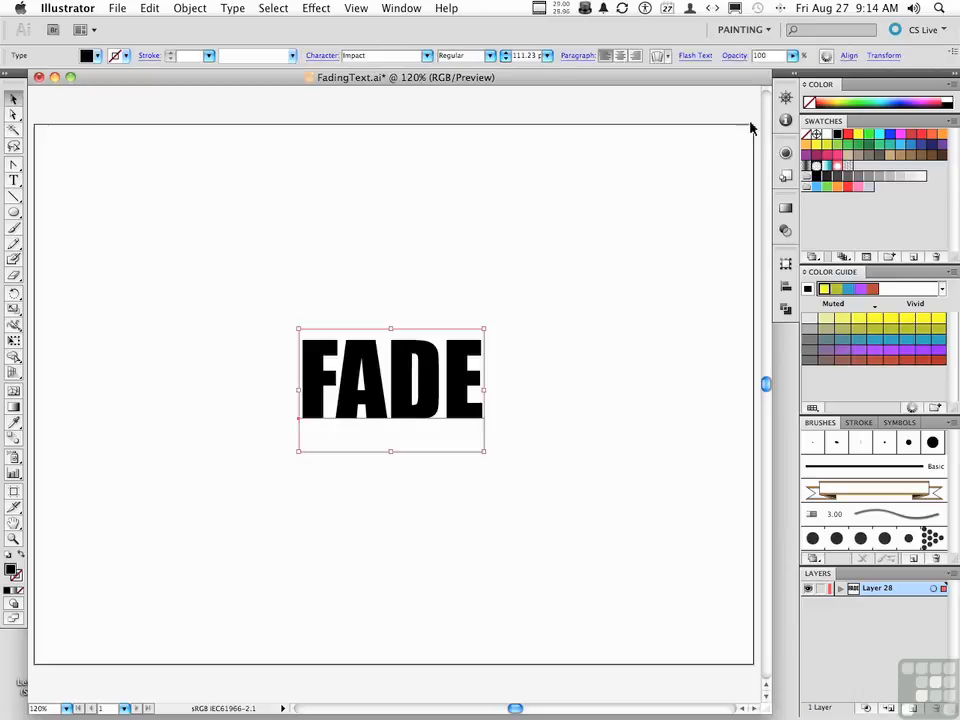
pyautogui.click(848, 133)
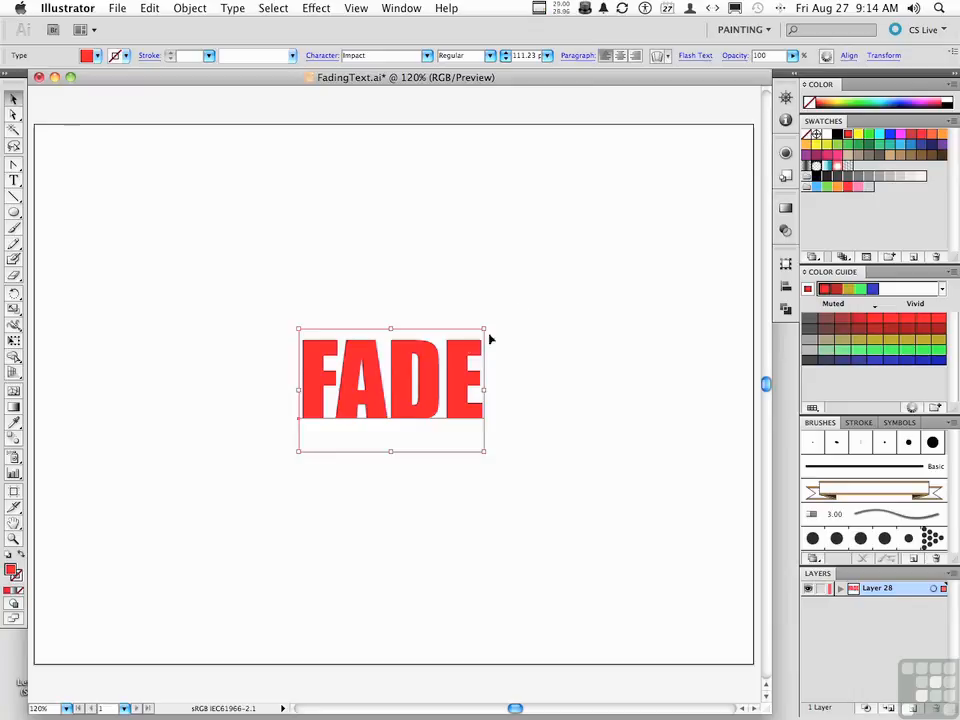
pyautogui.click(233, 8)
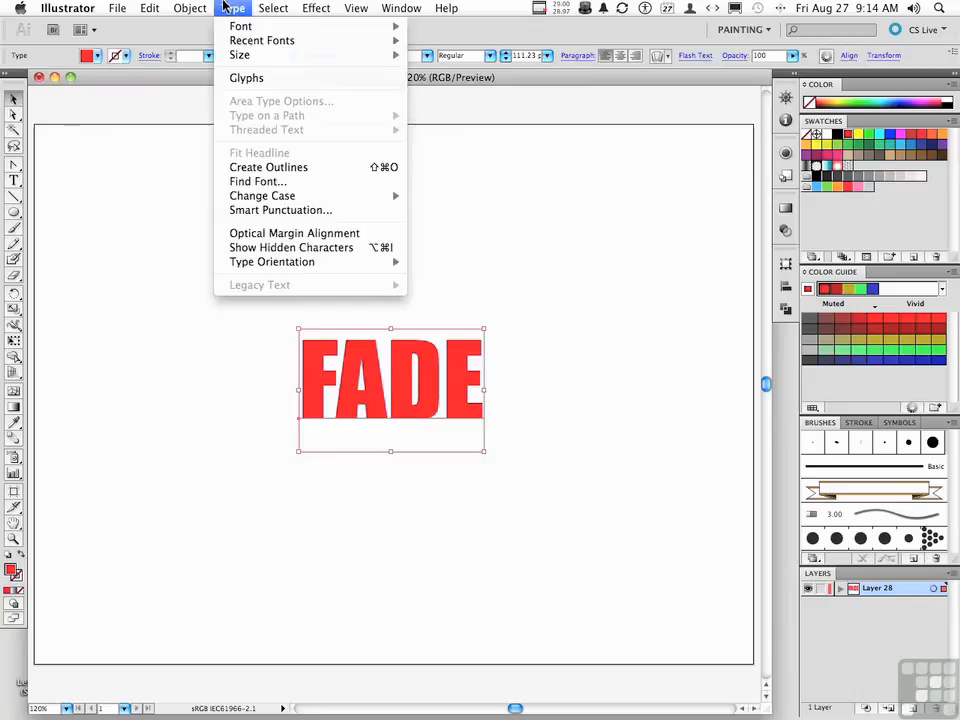
pyautogui.click(261, 167)
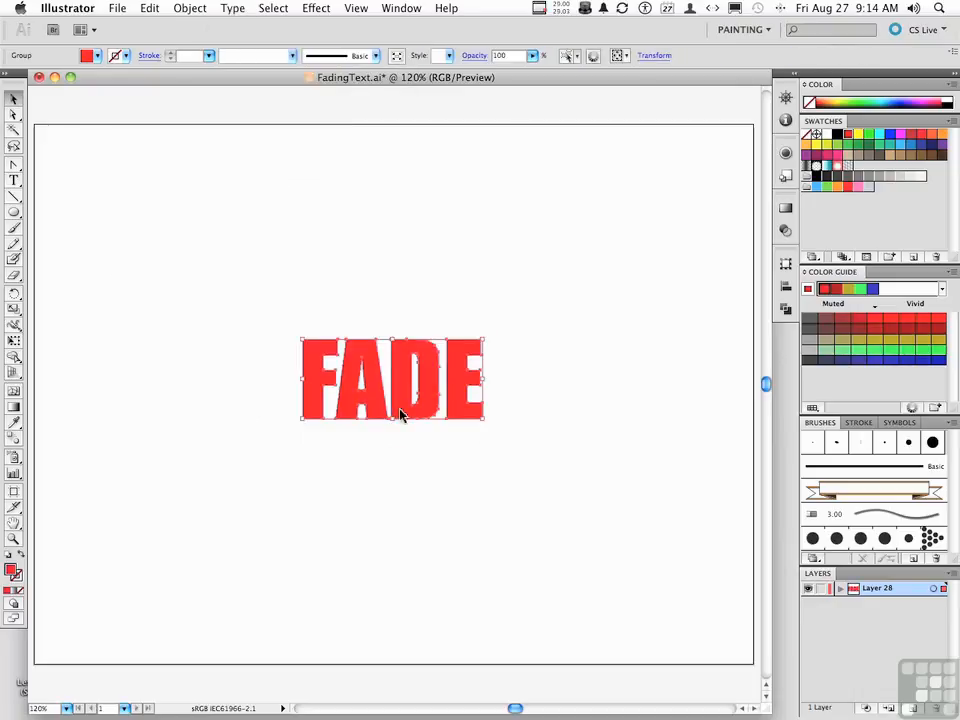
# Step: Duplicate the outlined text to a spot near the top of the artboard and fill the copy with blue
pyautogui.moveTo(401, 416); pyautogui.dragTo(448, 217)
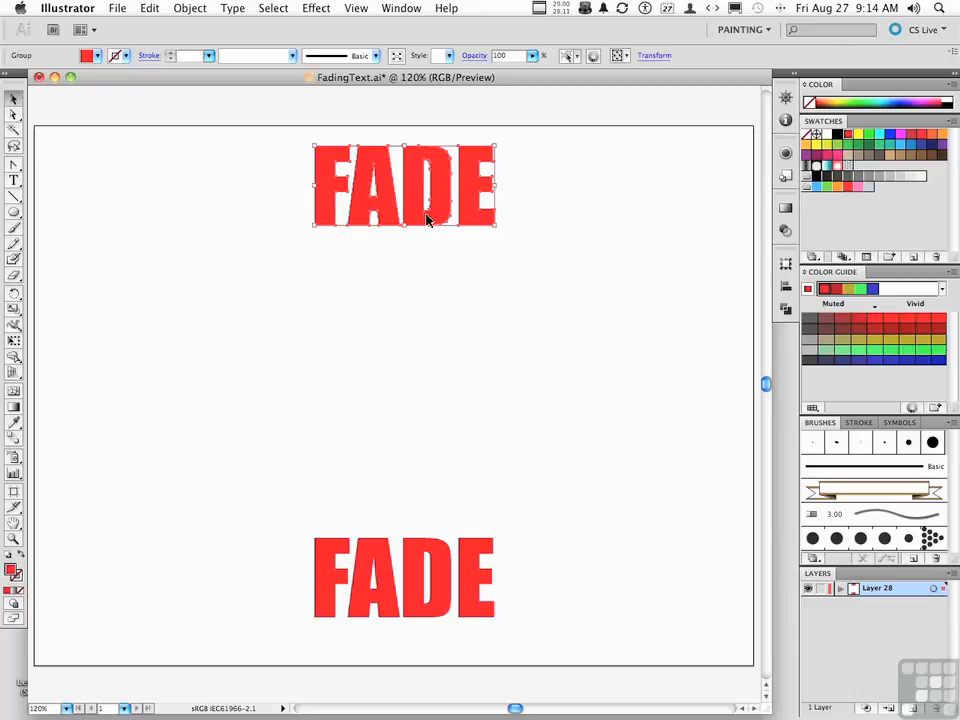
pyautogui.click(889, 134)
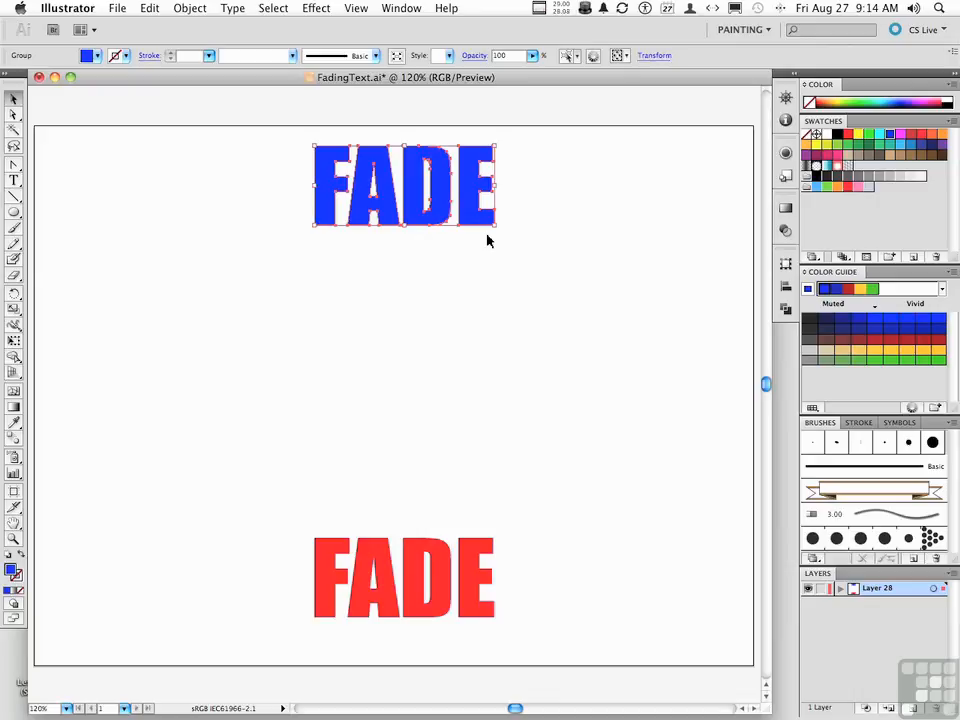
# Step: Apply a Roughen effect to the blue copy with size 12%, relative, detail 18 /in and corner points
pyautogui.click(316, 8)
pyautogui.moveTo(362, 150)
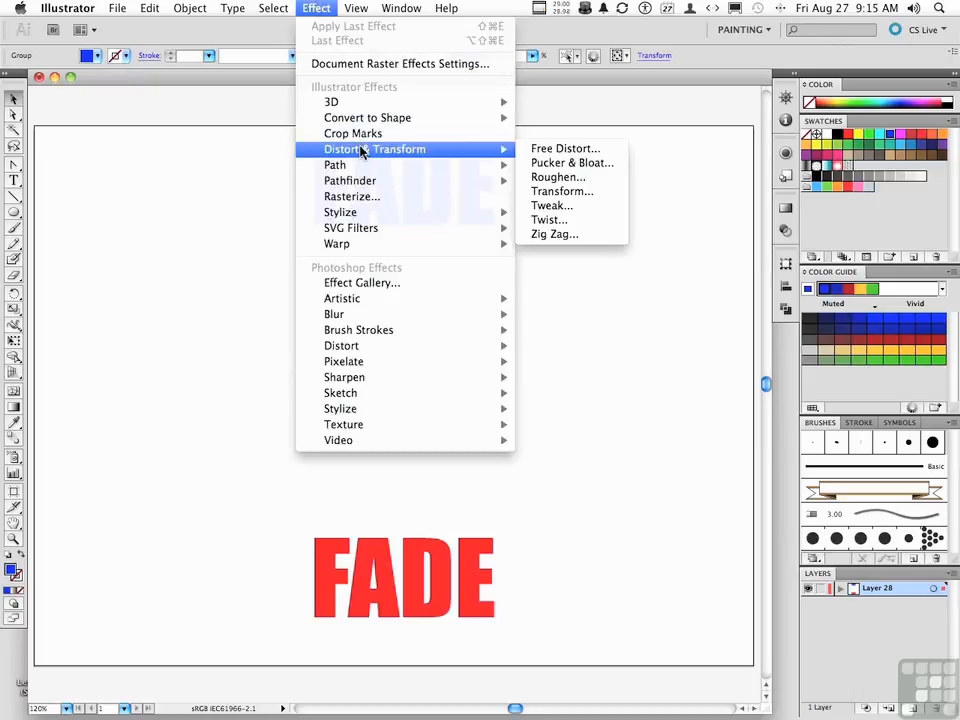
pyautogui.click(536, 178)
pyautogui.click(561, 261)
pyautogui.moveTo(567, 186); pyautogui.dragTo(631, 281)
pyautogui.moveTo(426, 332); pyautogui.dragTo(439, 332)
pyautogui.moveTo(437, 388); pyautogui.dragTo(452, 389)
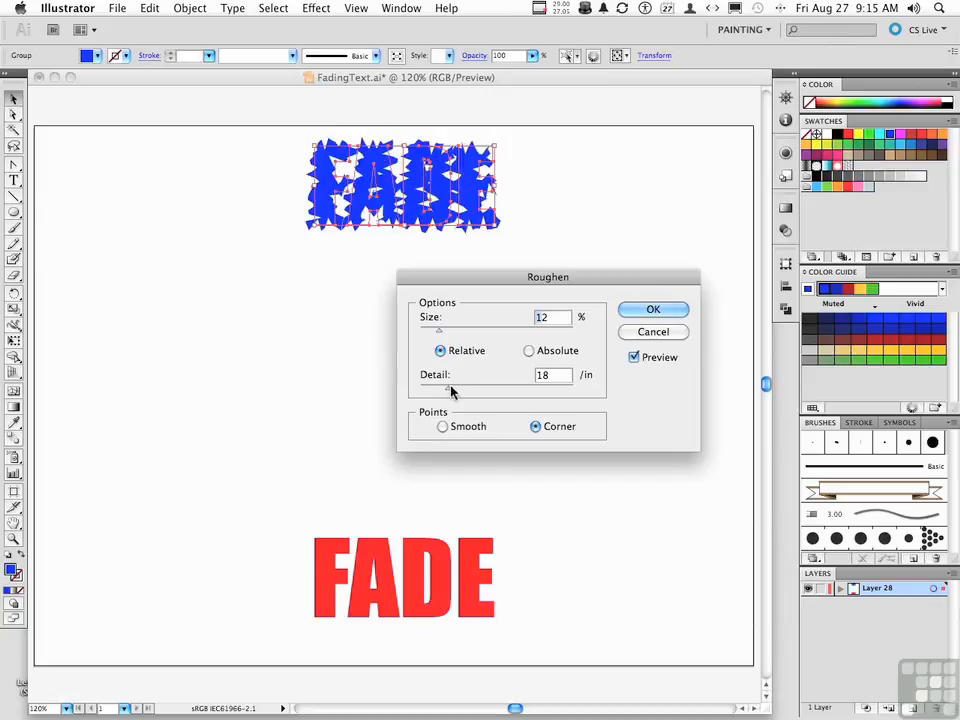
pyautogui.click(629, 315)
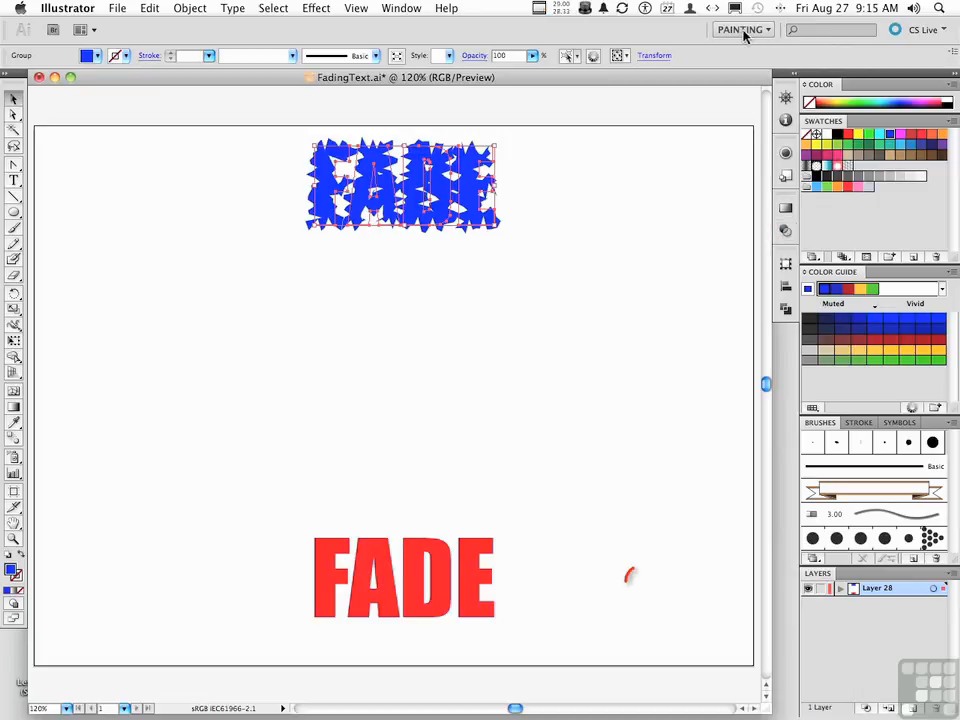
# Step: Set the blue copy's opacity to 0%
pyautogui.click(784, 231)
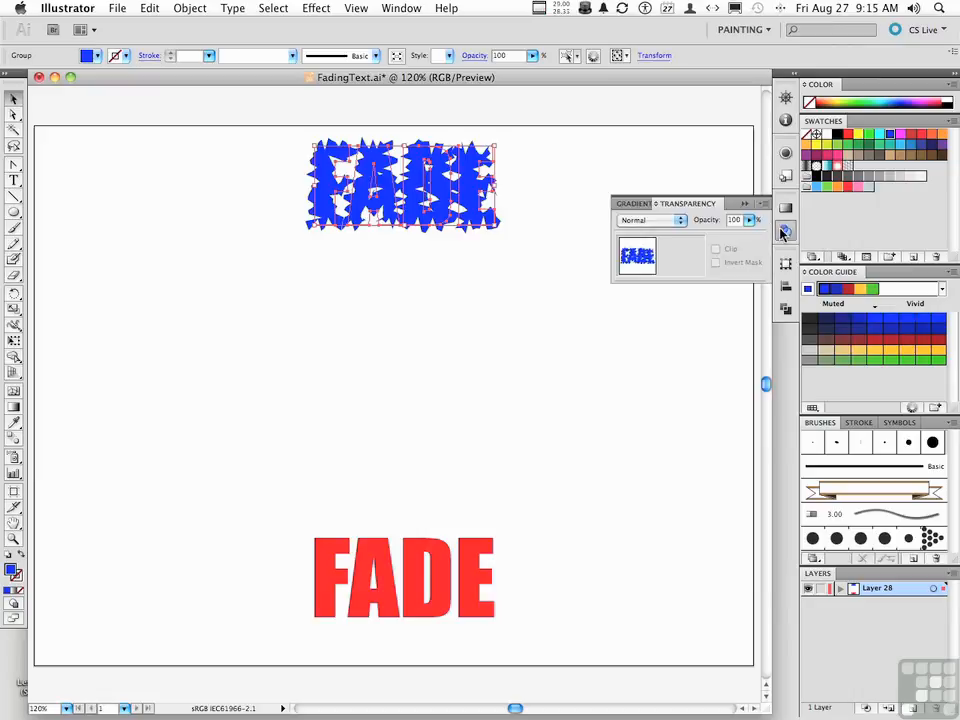
pyautogui.click(749, 219)
pyautogui.moveTo(745, 236); pyautogui.dragTo(634, 236)
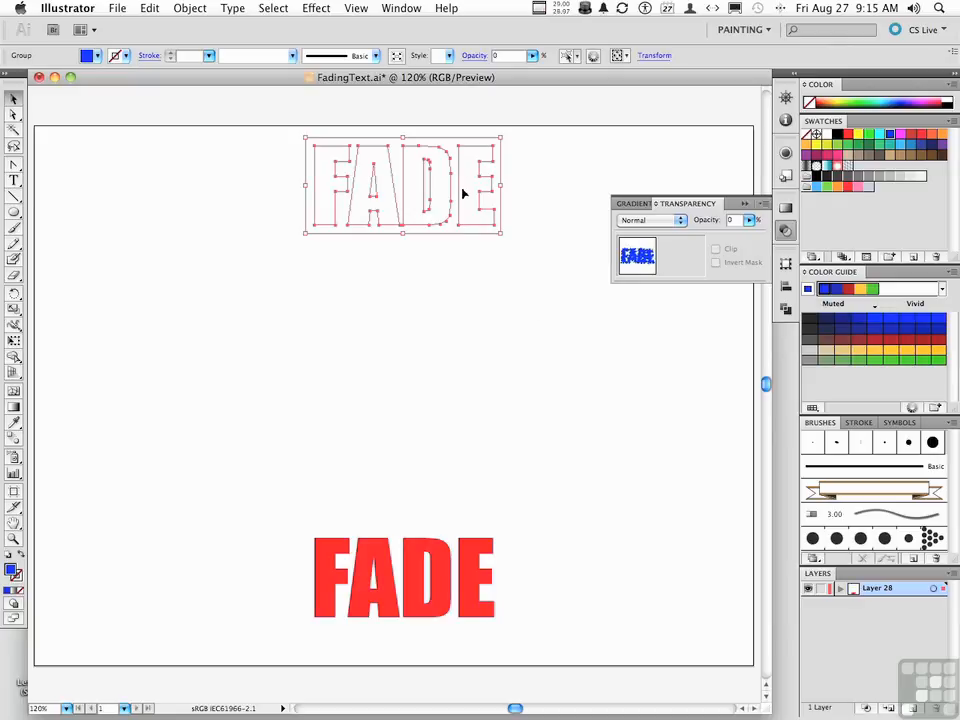
pyautogui.click(745, 204)
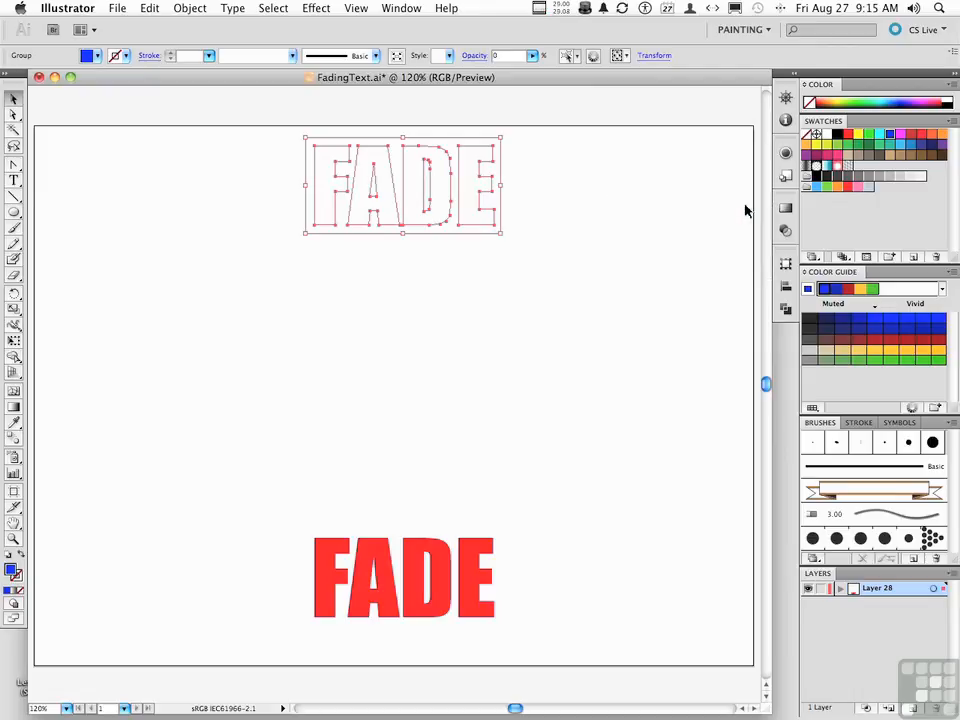
# Step: Select both text copies and make a blend between them
pyautogui.moveTo(241, 177); pyautogui.dragTo(433, 597)
pyautogui.click(196, 10)
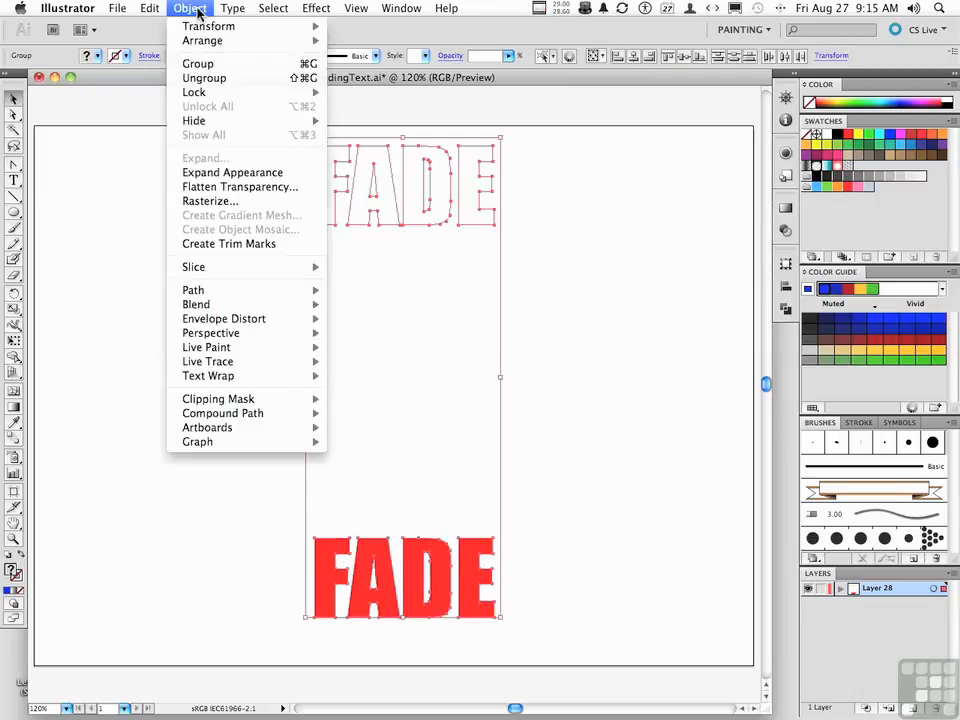
pyautogui.moveTo(237, 312)
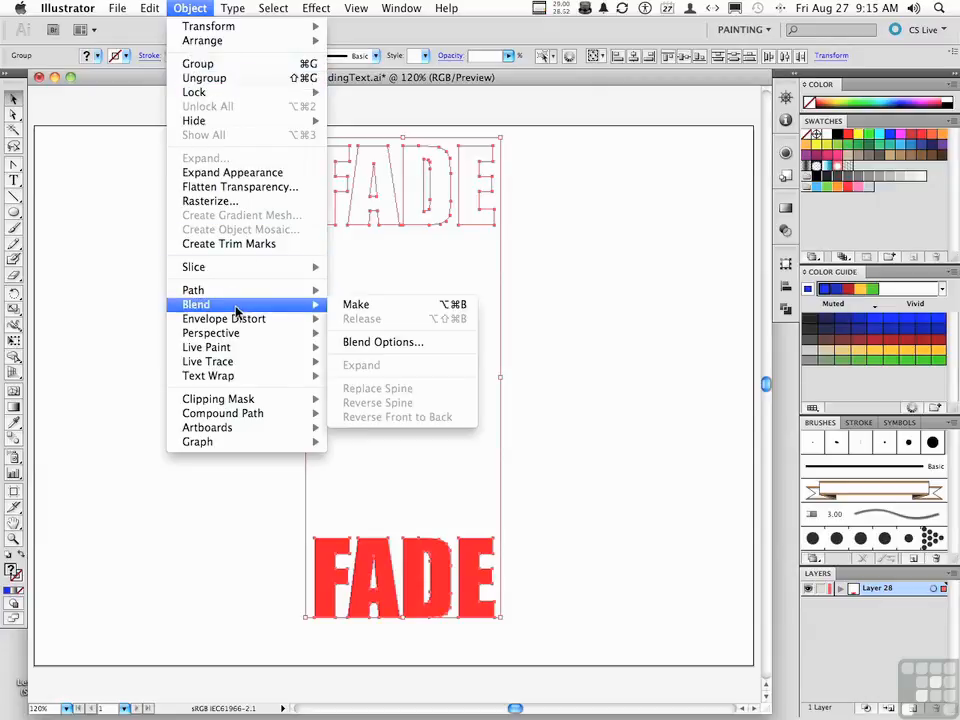
pyautogui.click(350, 305)
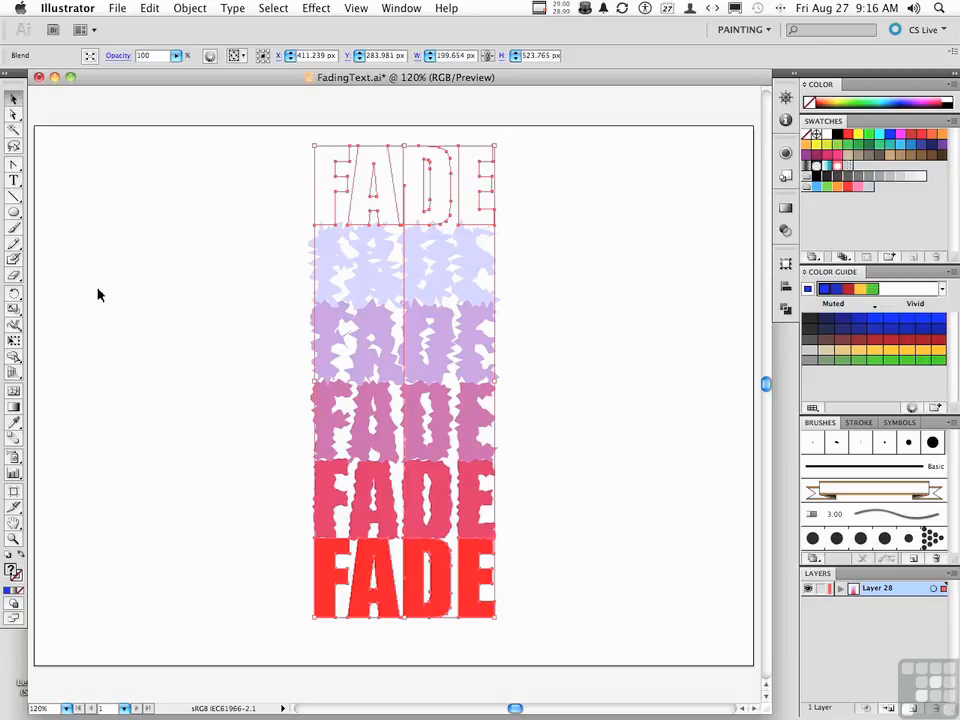
# Step: Set the blend's spacing to Specified Steps with 12 steps
pyautogui.hscroll(-1, 98, 289)
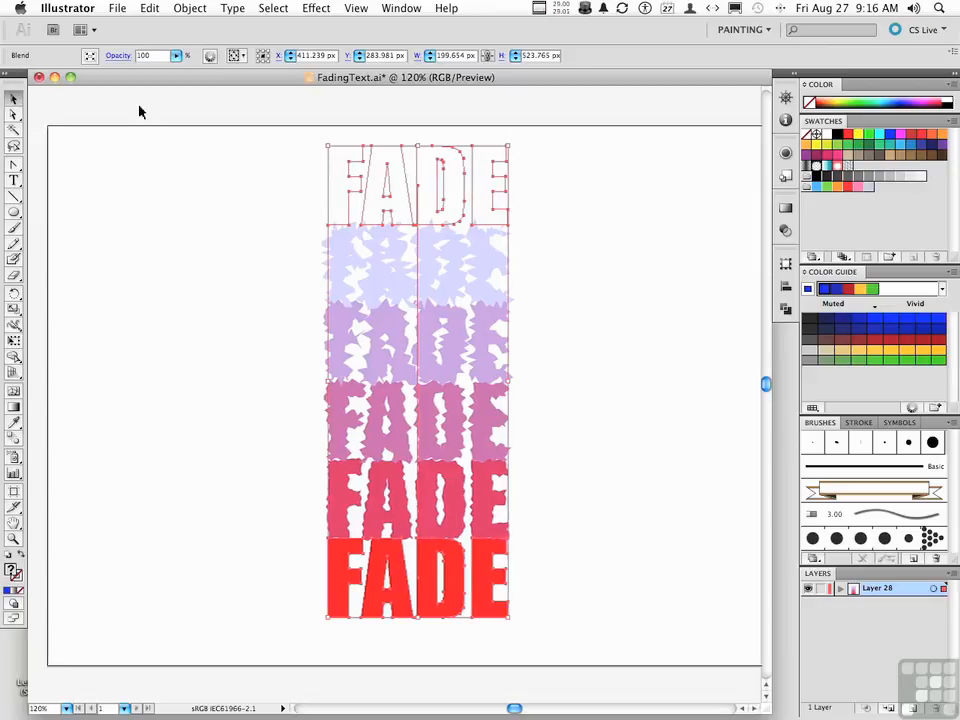
pyautogui.click(183, 10)
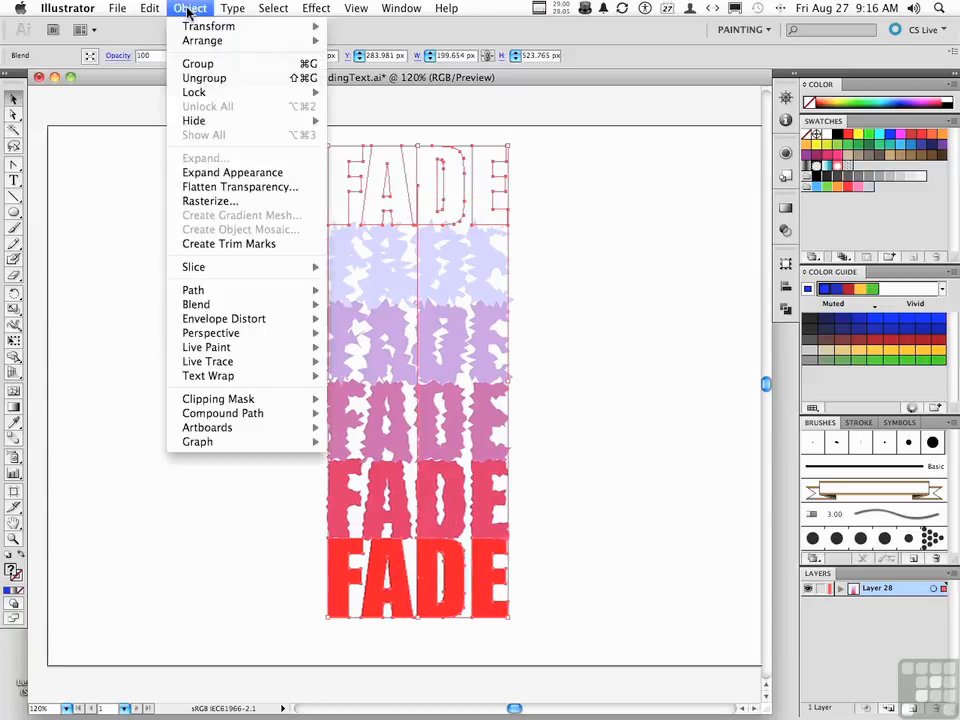
pyautogui.moveTo(239, 305)
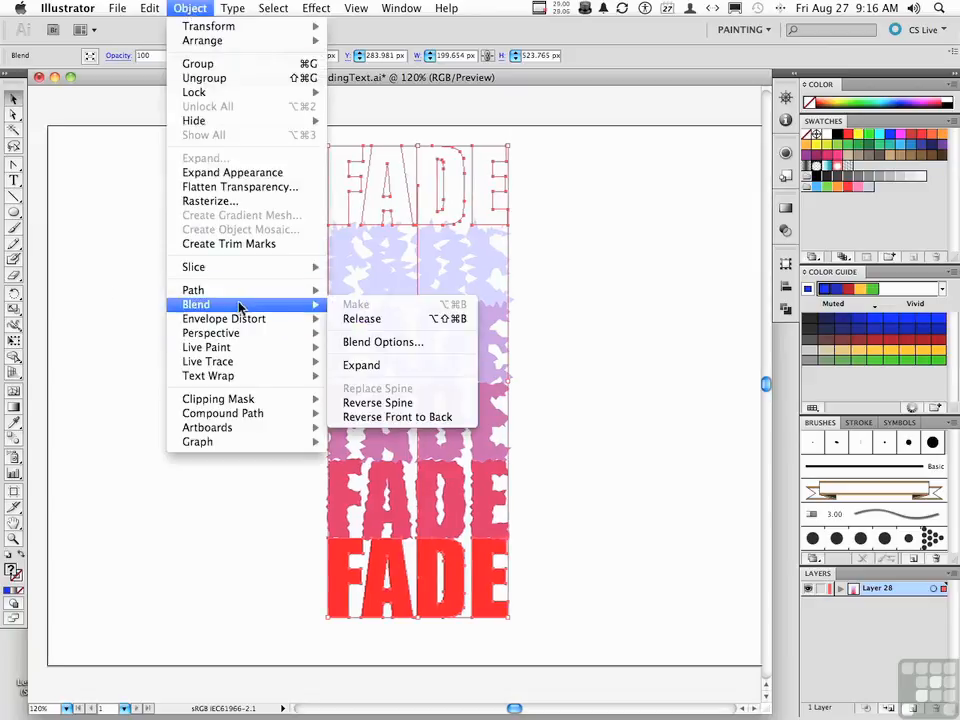
pyautogui.click(362, 342)
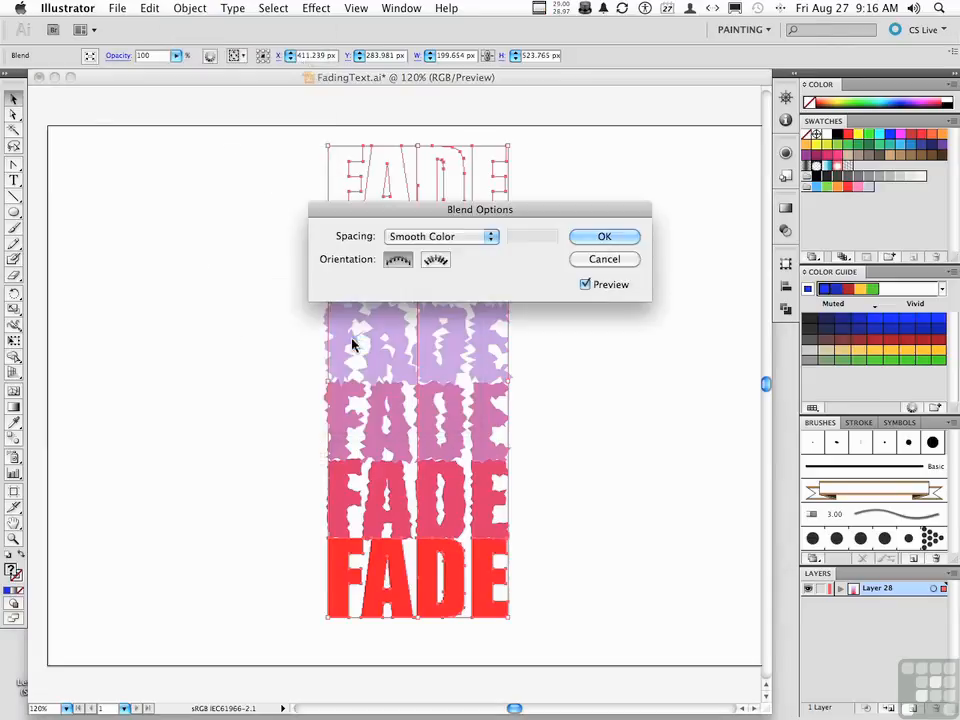
pyautogui.click(452, 238)
pyautogui.click(460, 250)
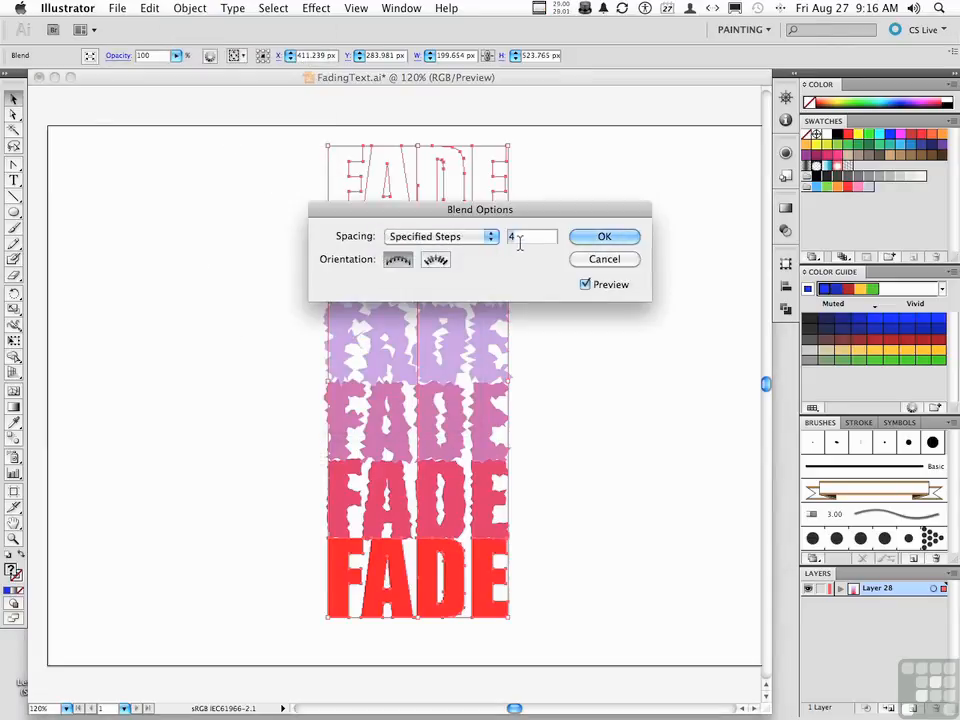
pyautogui.write('12')
pyautogui.click(591, 243)
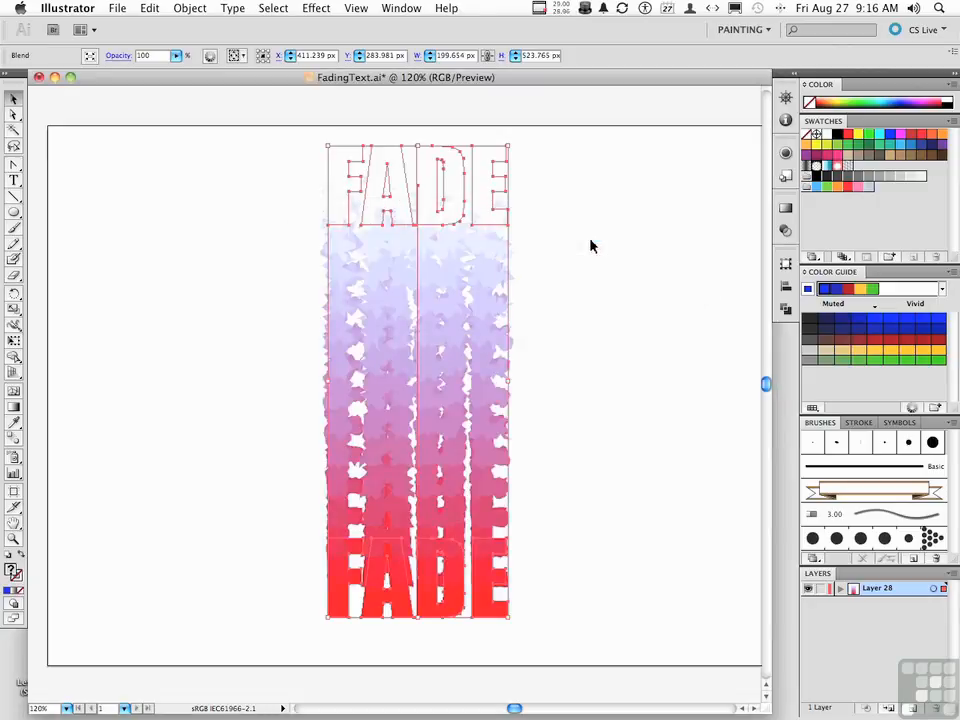
# Step: Expand the blend and ungroup the resulting objects
pyautogui.click(190, 8)
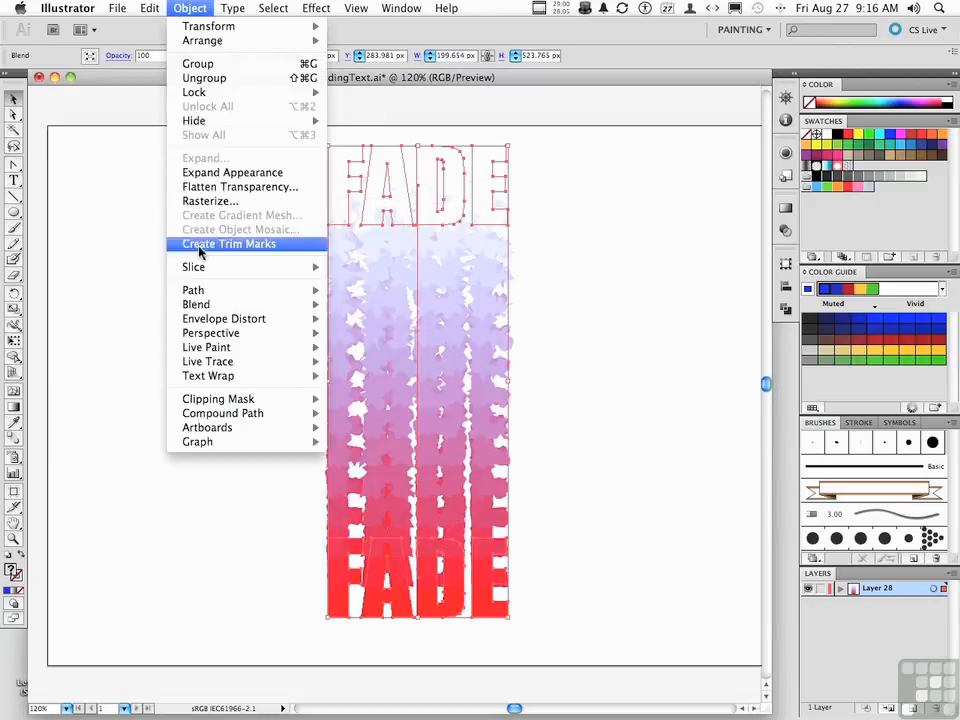
pyautogui.moveTo(213, 306)
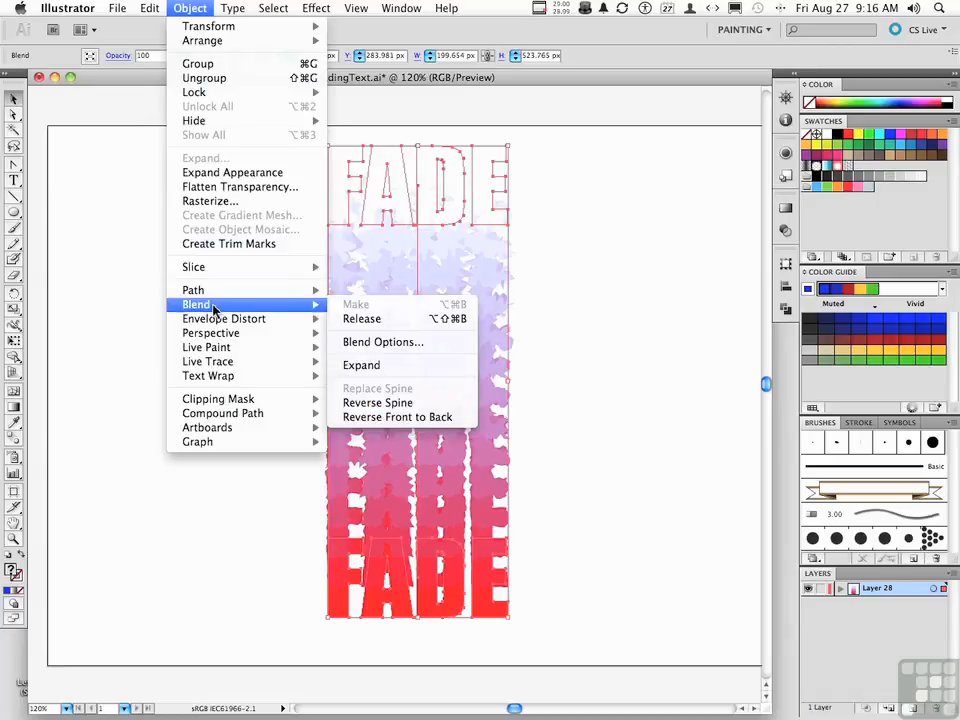
pyautogui.click(372, 368)
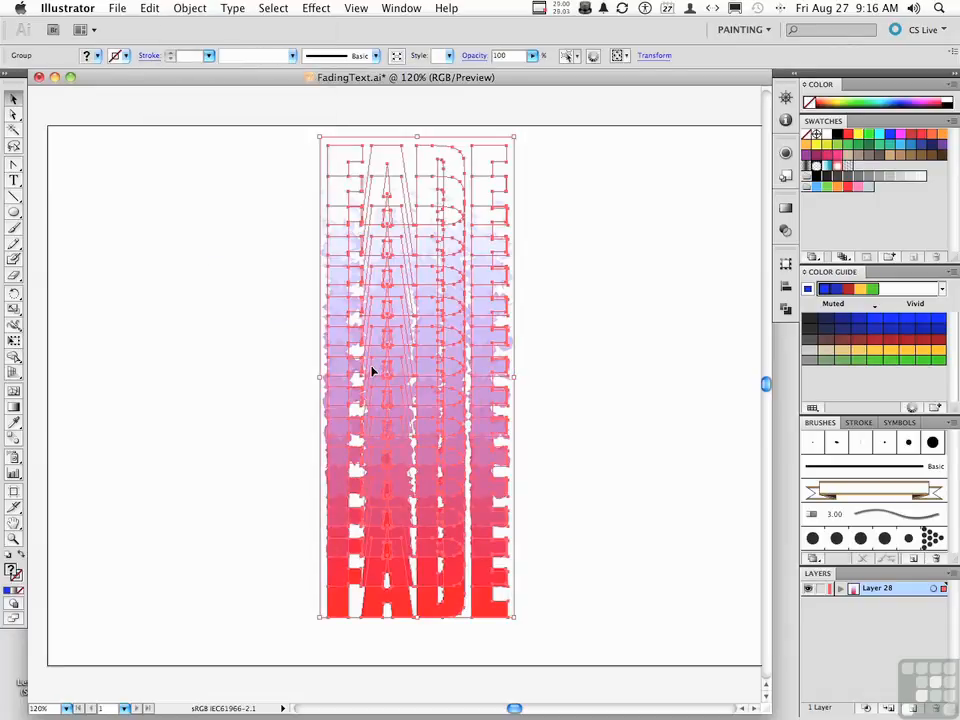
pyautogui.click(186, 8)
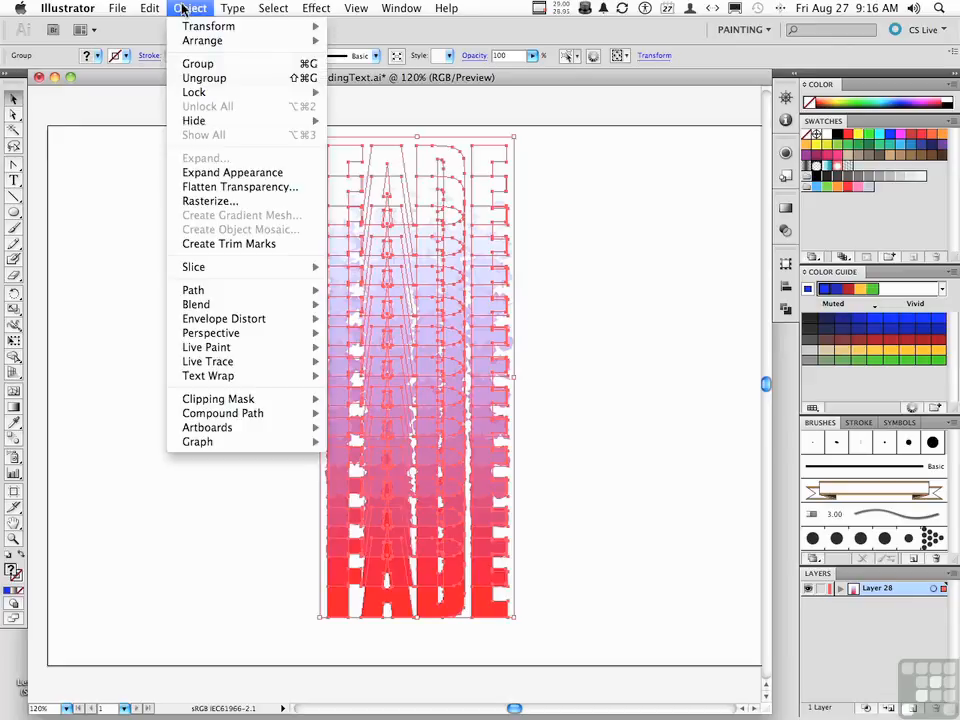
pyautogui.click(199, 80)
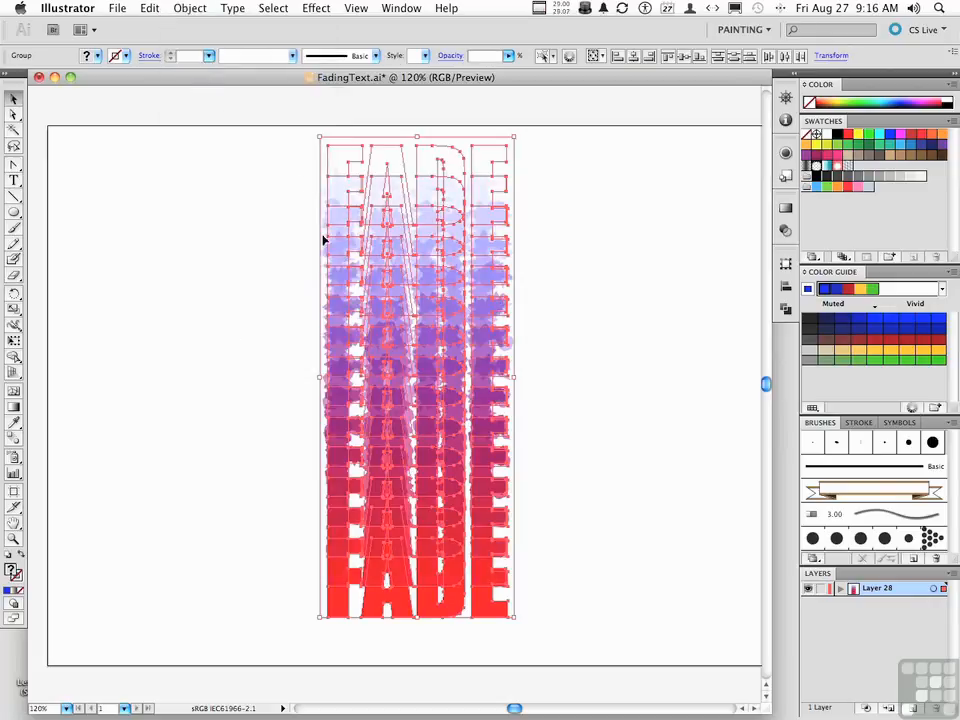
# Step: Align all the ungrouped copies on their vertical centres, then deselect
pyautogui.click(785, 288)
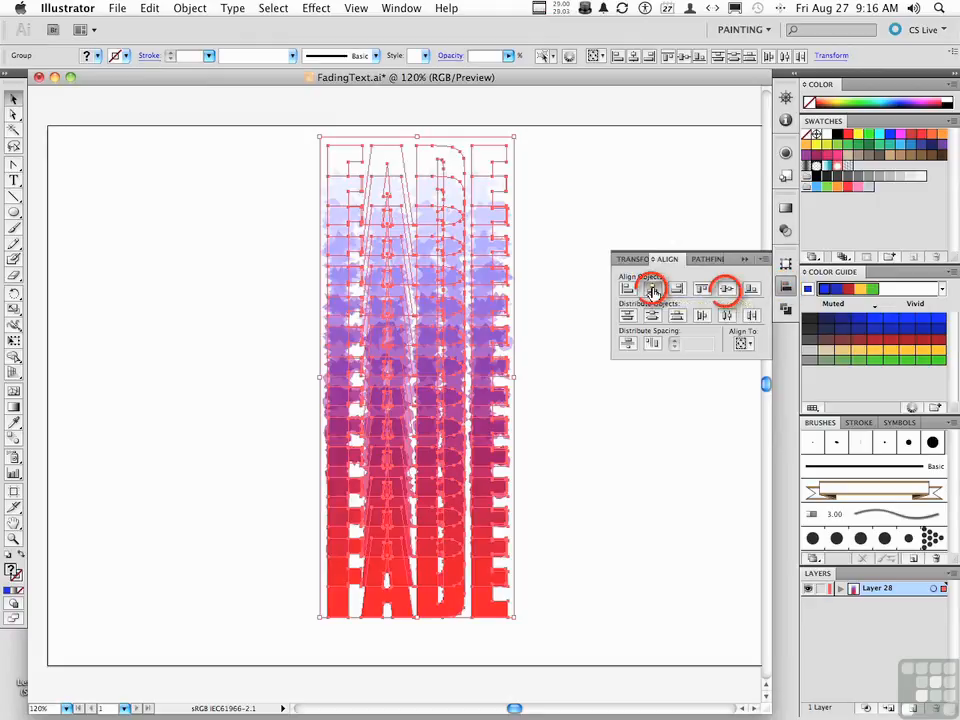
pyautogui.click(726, 289)
pyautogui.click(548, 547)
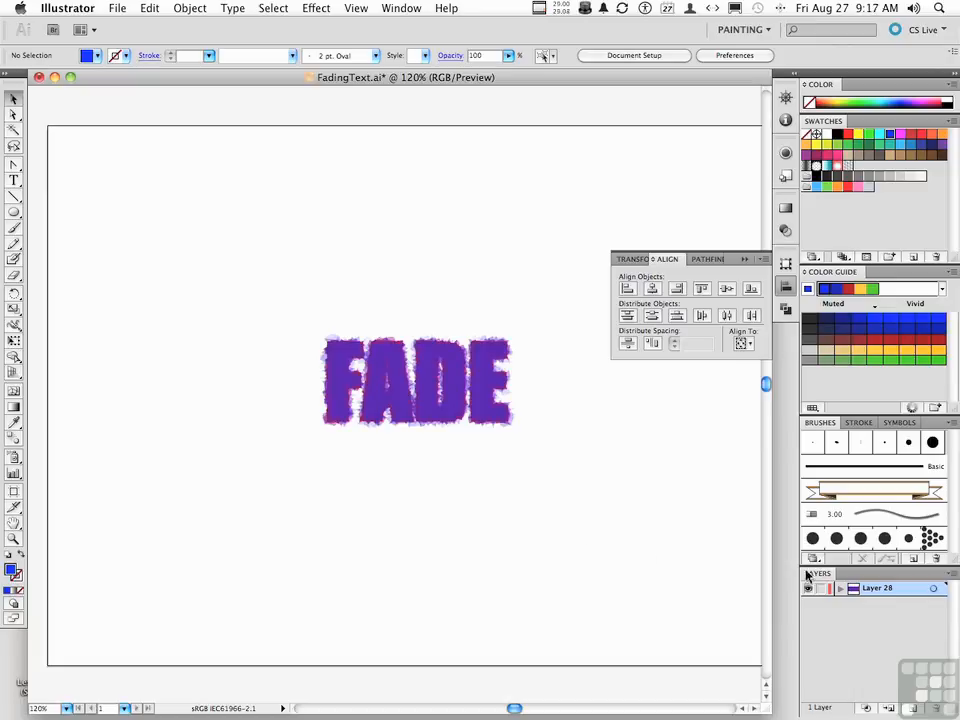
# Step: Release the contents of Layer 28 to separate layers in sequence
pyautogui.moveTo(817, 573); pyautogui.dragTo(118, 205)
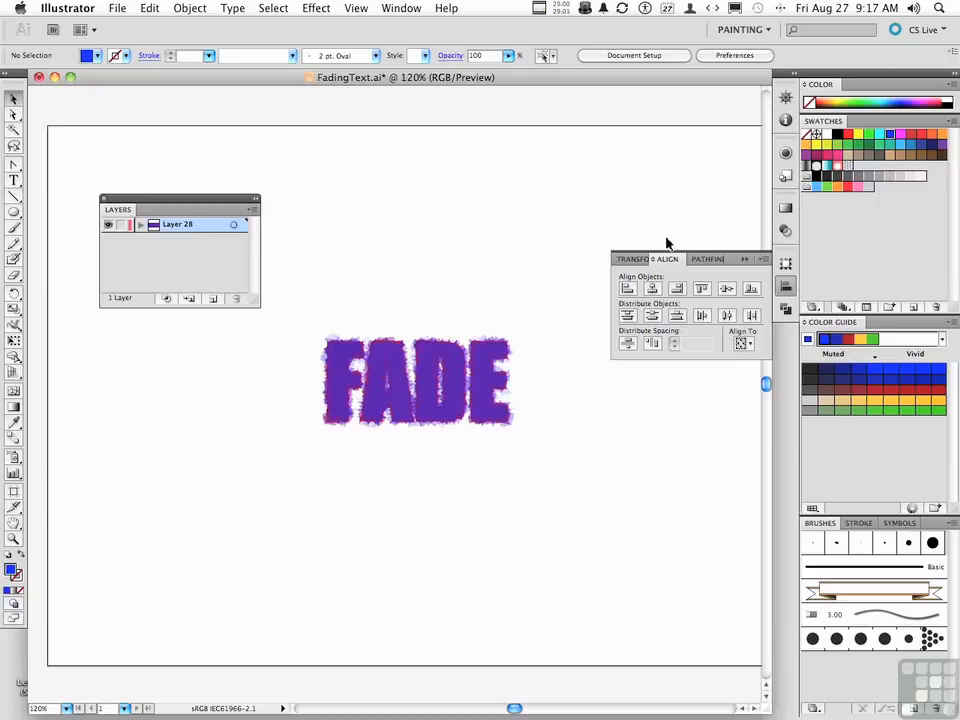
pyautogui.click(745, 261)
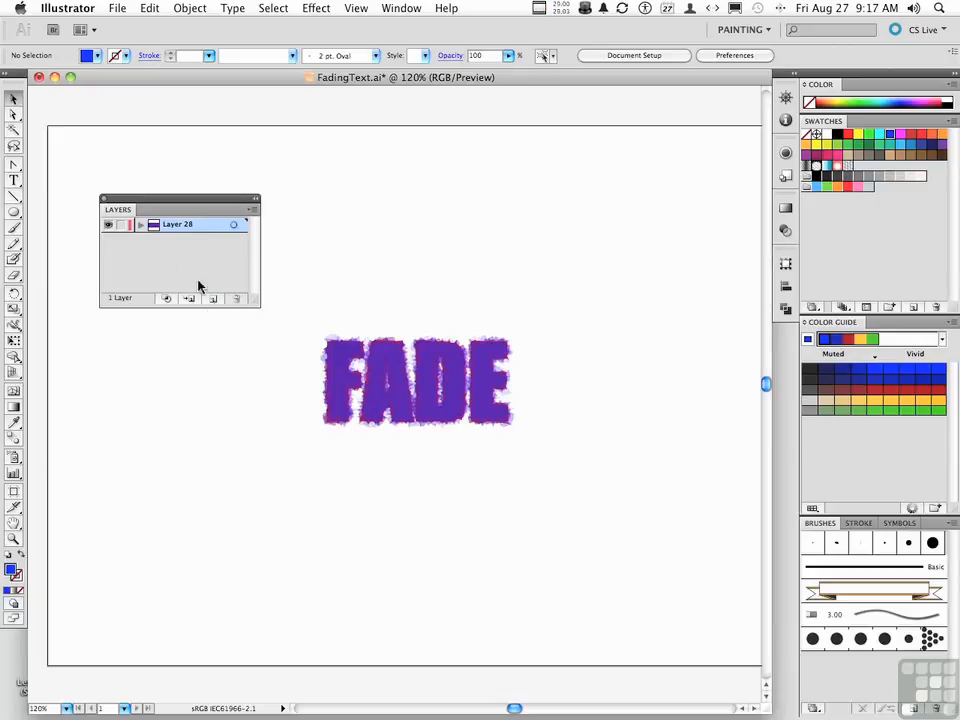
pyautogui.click(139, 225)
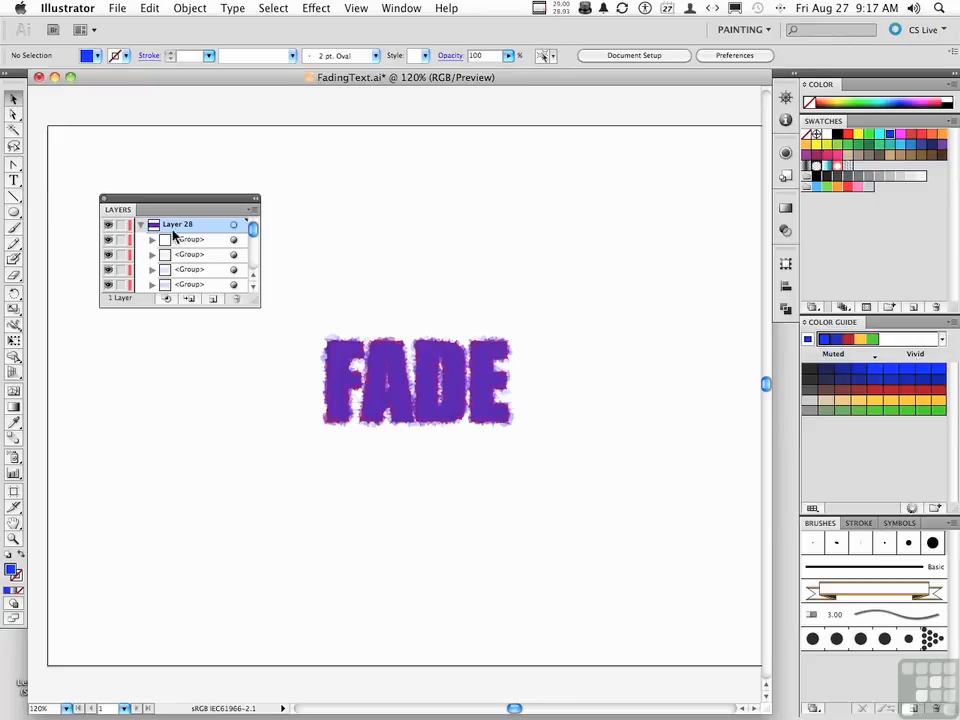
pyautogui.click(255, 209)
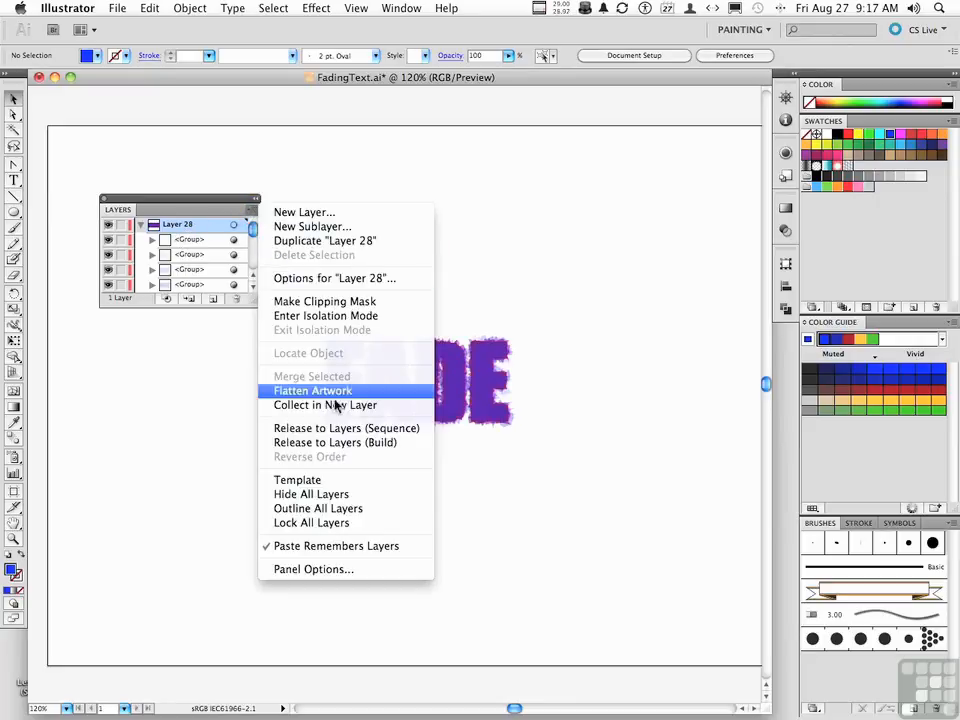
pyautogui.click(342, 428)
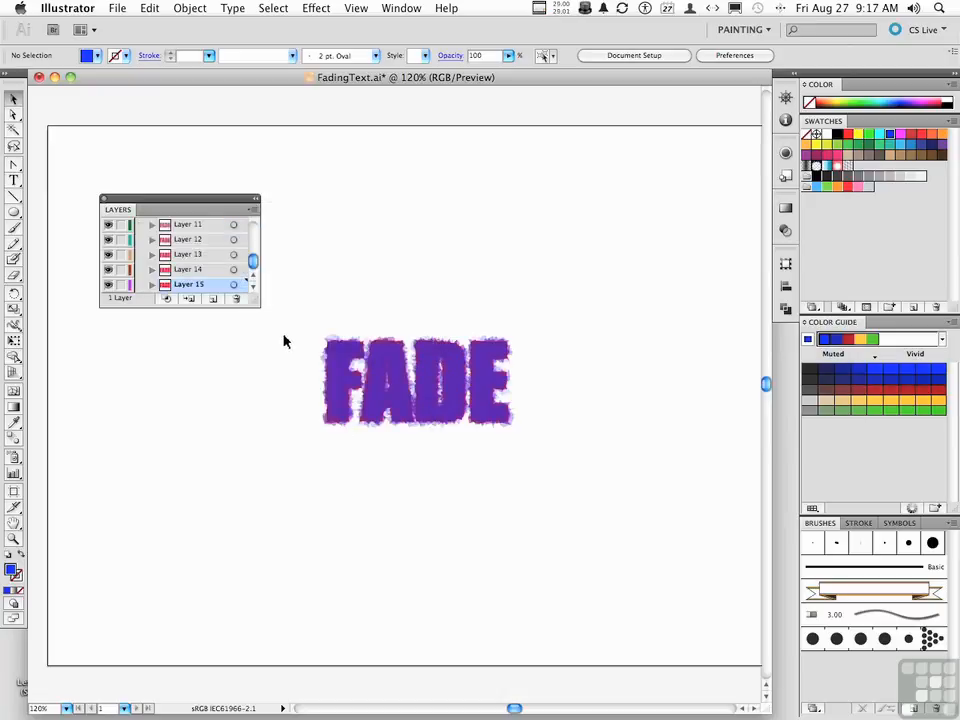
# Step: Open Save for Web & Devices, choose the SWF format and enable Loop
pyautogui.click(117, 8)
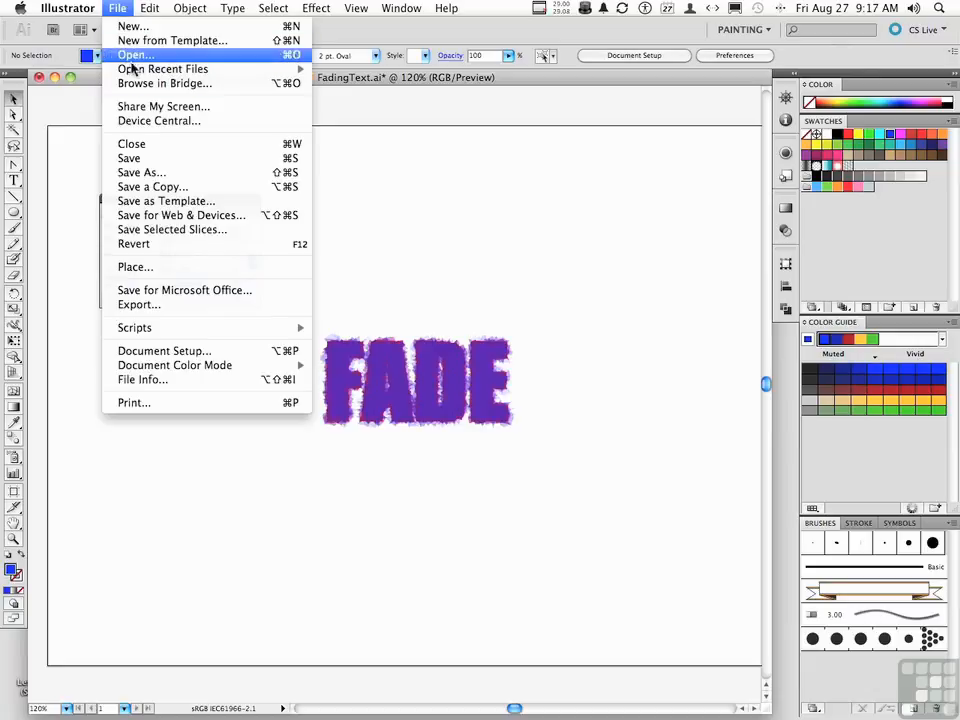
pyautogui.click(193, 218)
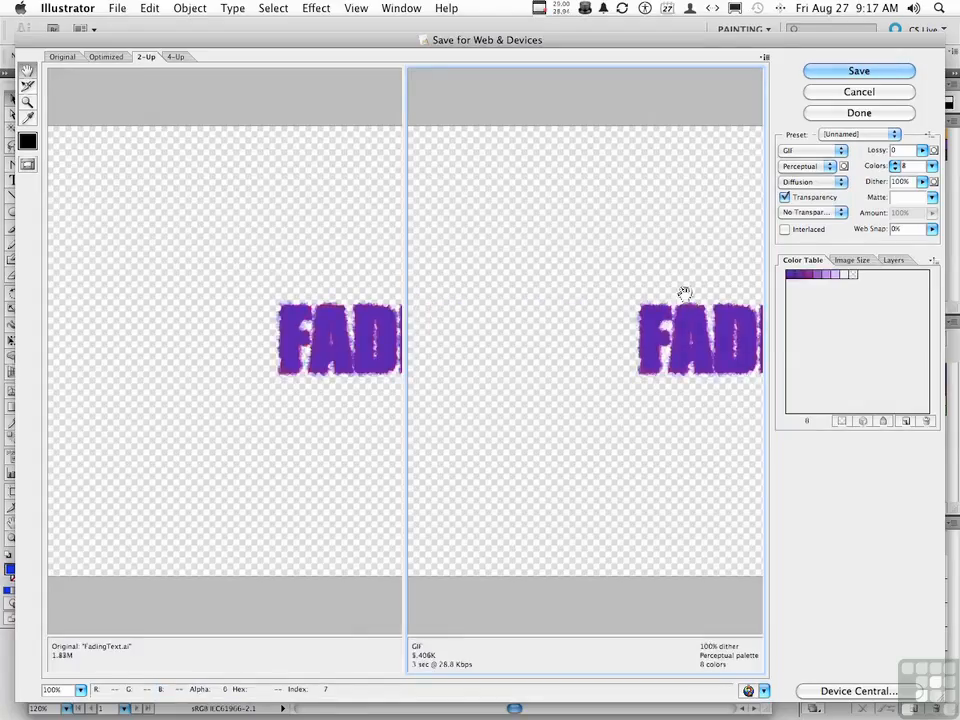
pyautogui.moveTo(690, 306); pyautogui.dragTo(571, 307)
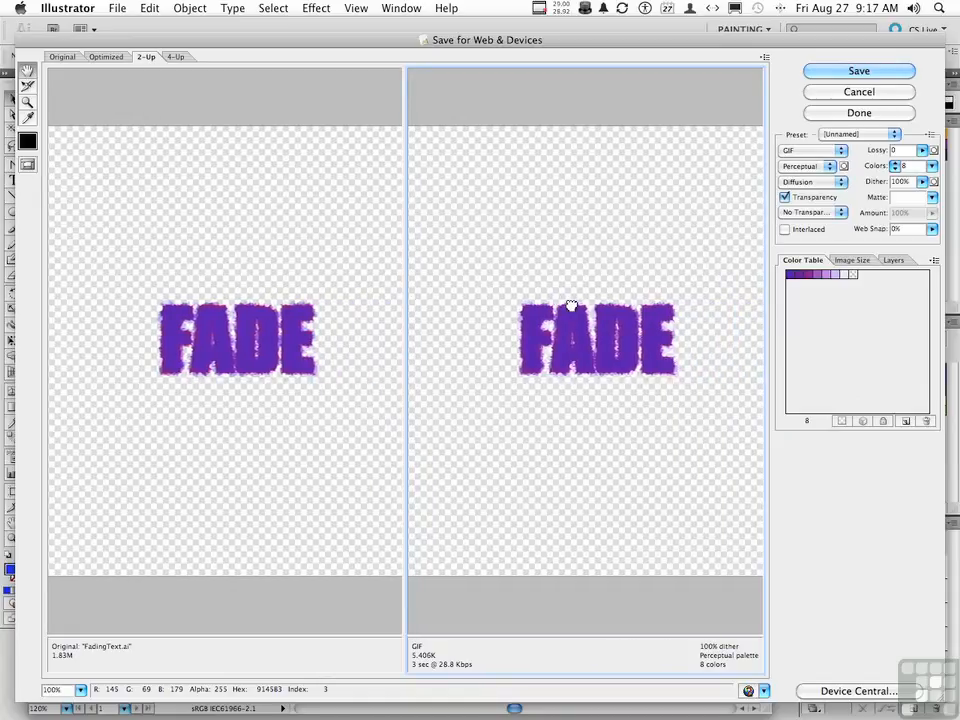
pyautogui.click(810, 152)
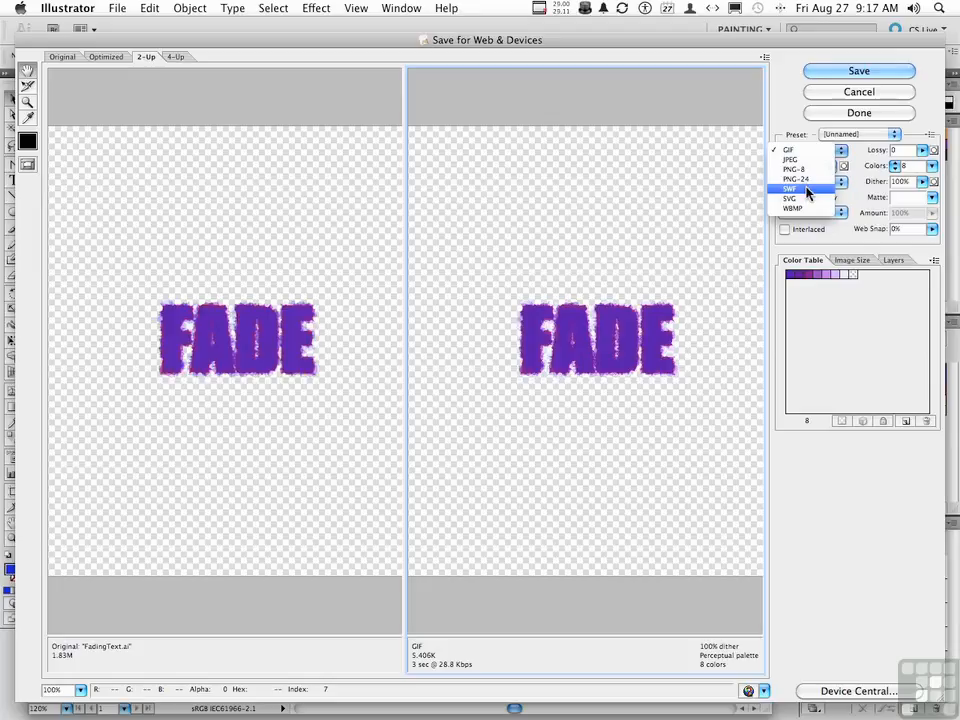
pyautogui.click(807, 190)
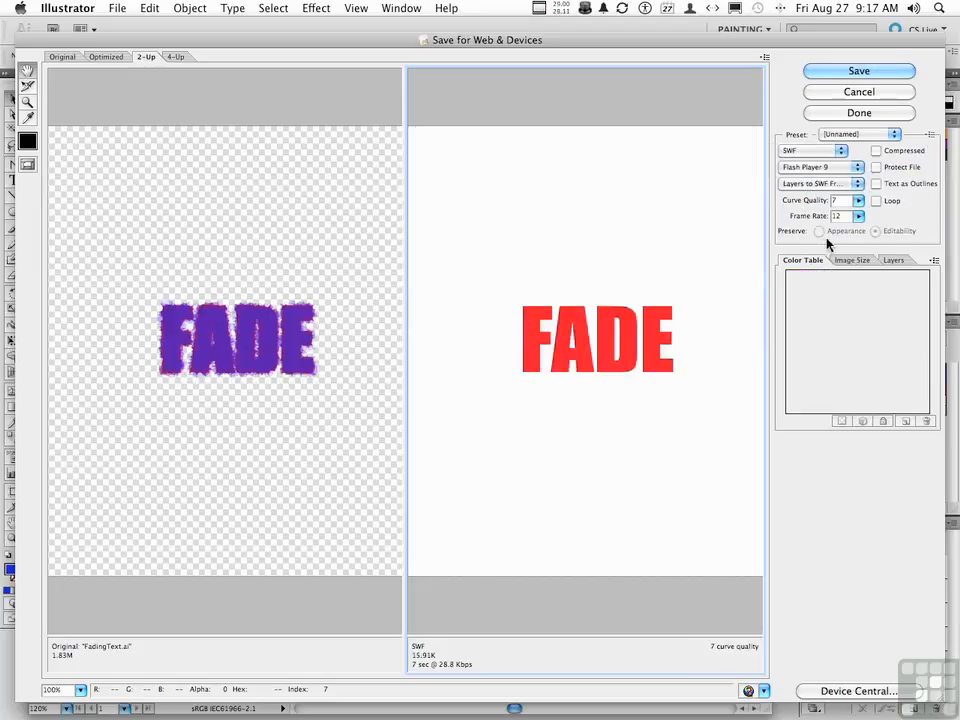
pyautogui.click(876, 201)
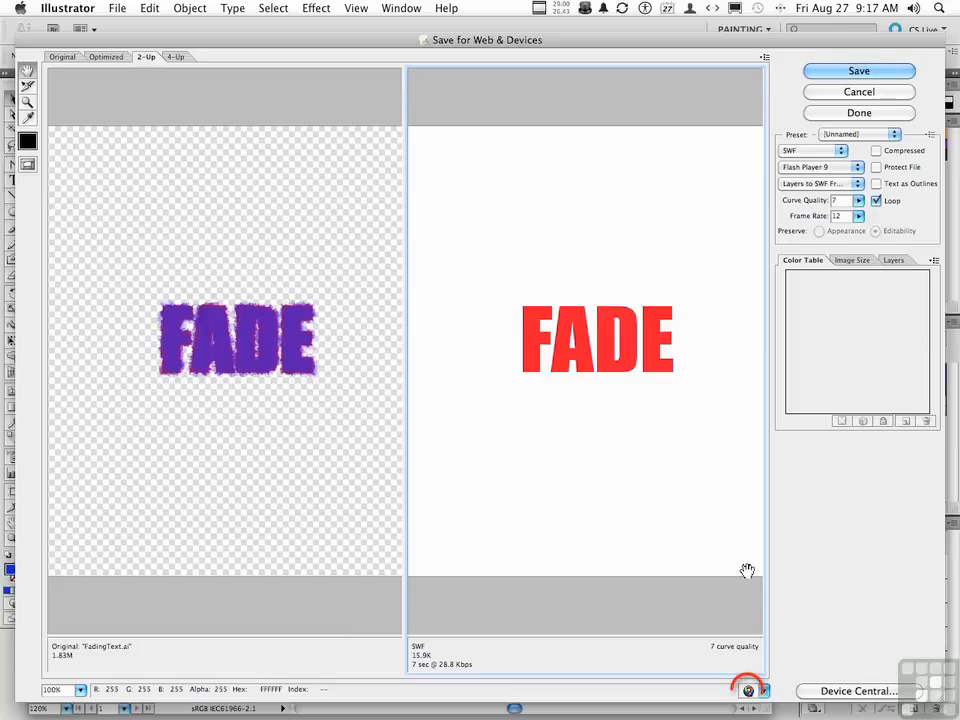